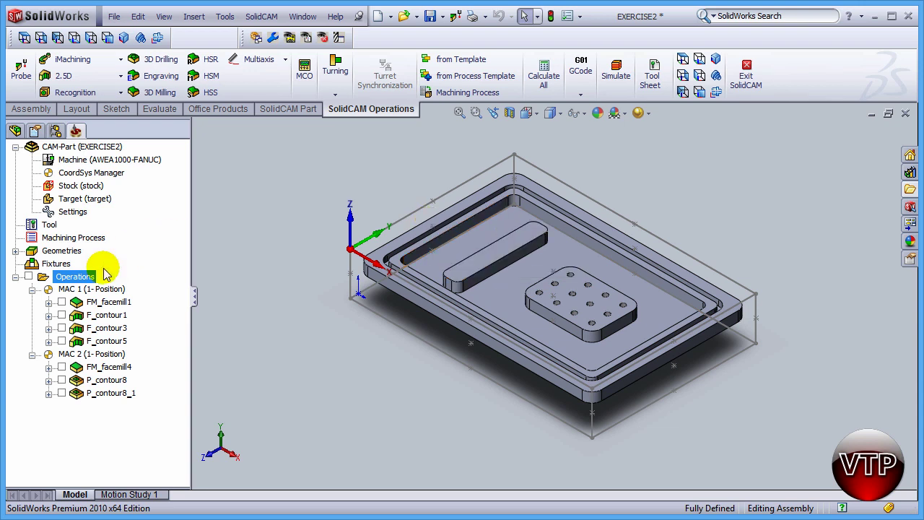
- Add a new Profile milling operation under Operations
{"action": "right_click", "coordinate": [71, 279]}
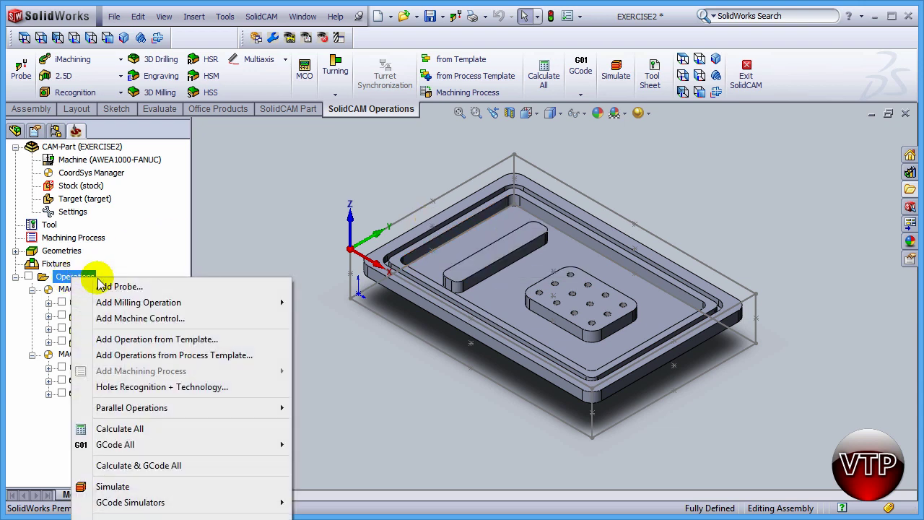
{"action": "mouse_move", "coordinate": [112, 308]}
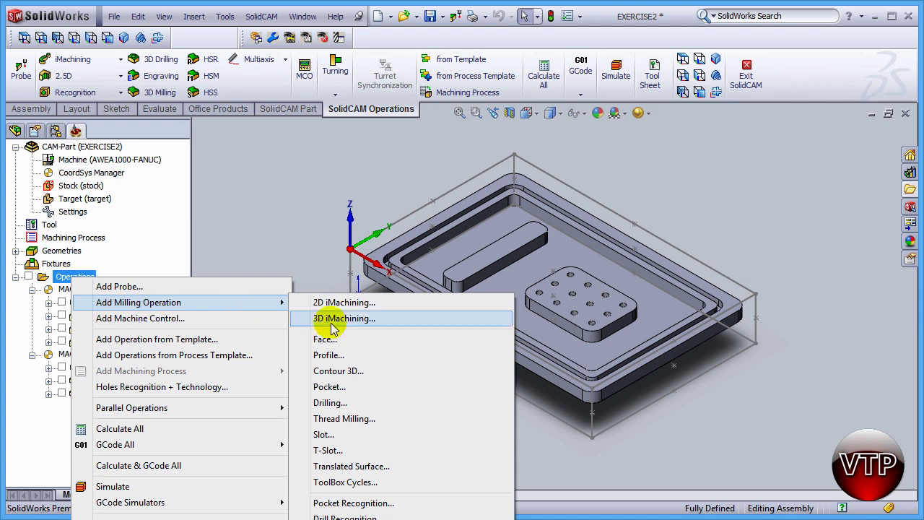
{"action": "left_click", "coordinate": [339, 355]}
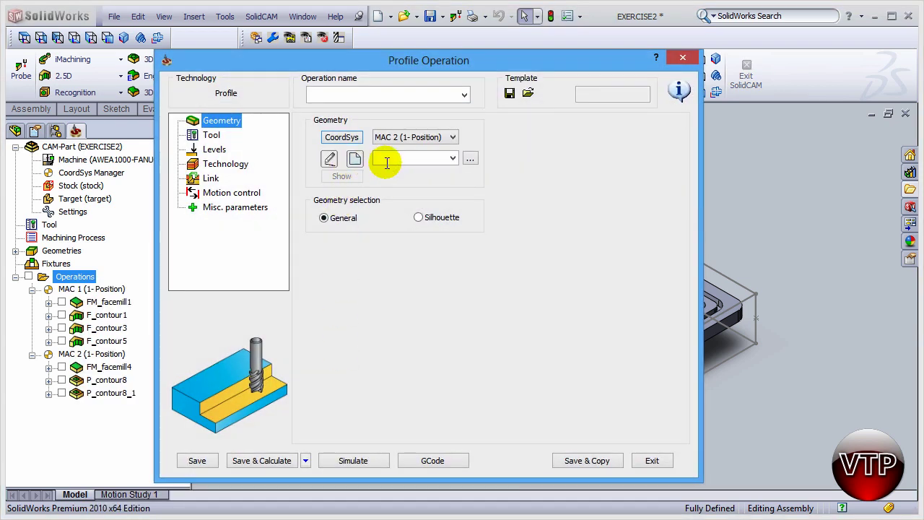
- Choose contour8 as the profile operation's geometry
{"action": "left_click", "coordinate": [453, 158]}
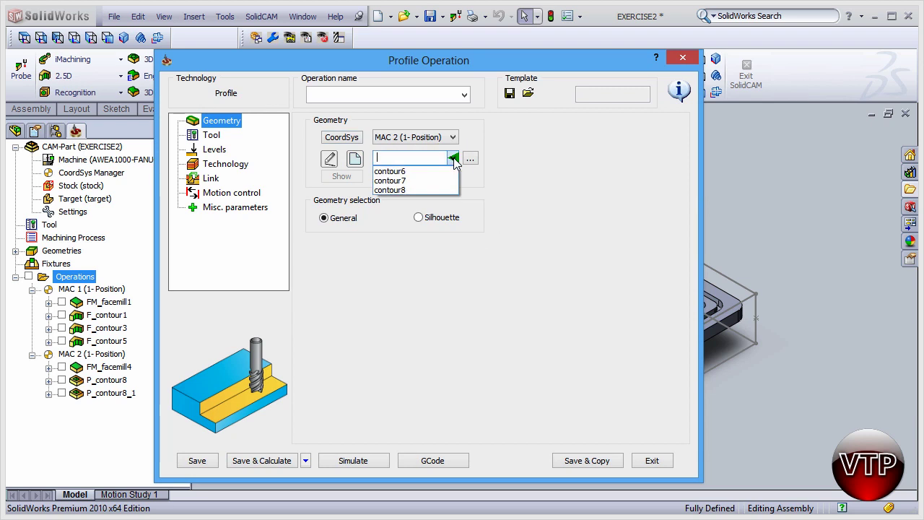
{"action": "left_click", "coordinate": [406, 190]}
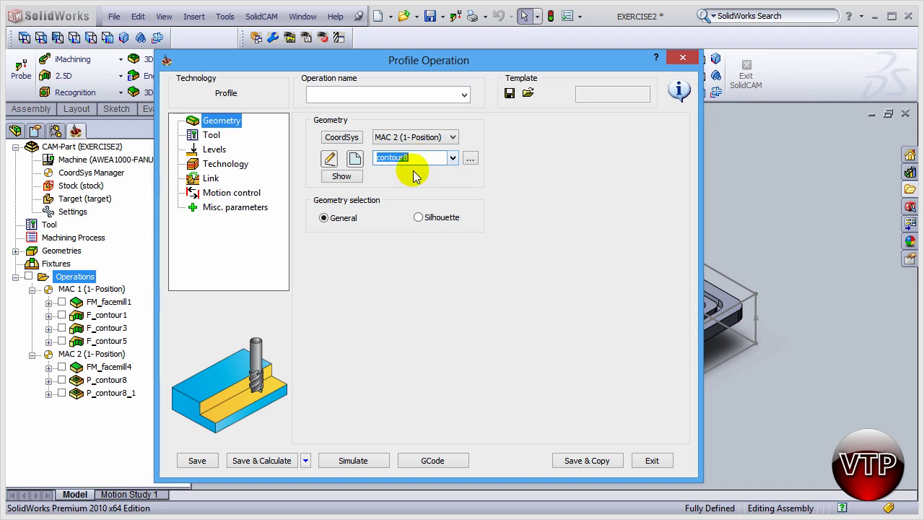
{"action": "left_click", "coordinate": [451, 158]}
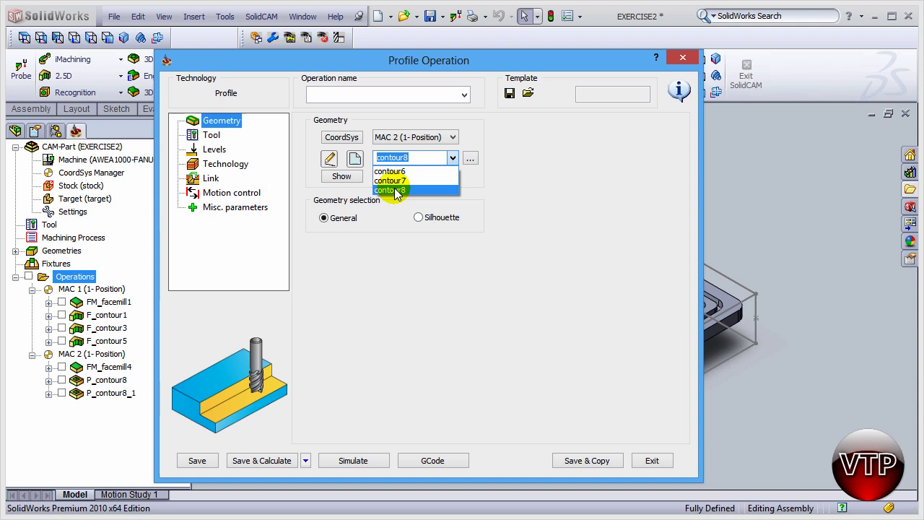
{"action": "left_click", "coordinate": [395, 191]}
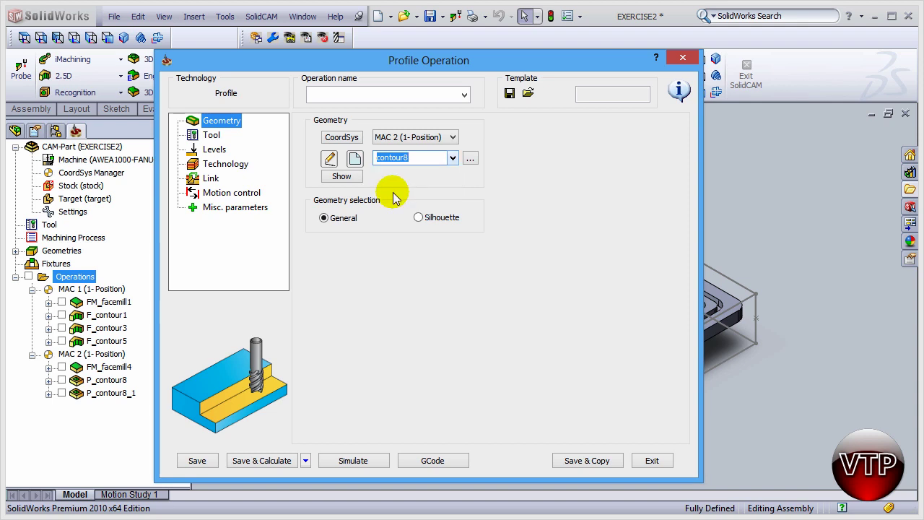
- Open the tool library and review existing tools 4, 3 and 2
{"action": "left_click", "coordinate": [212, 136]}
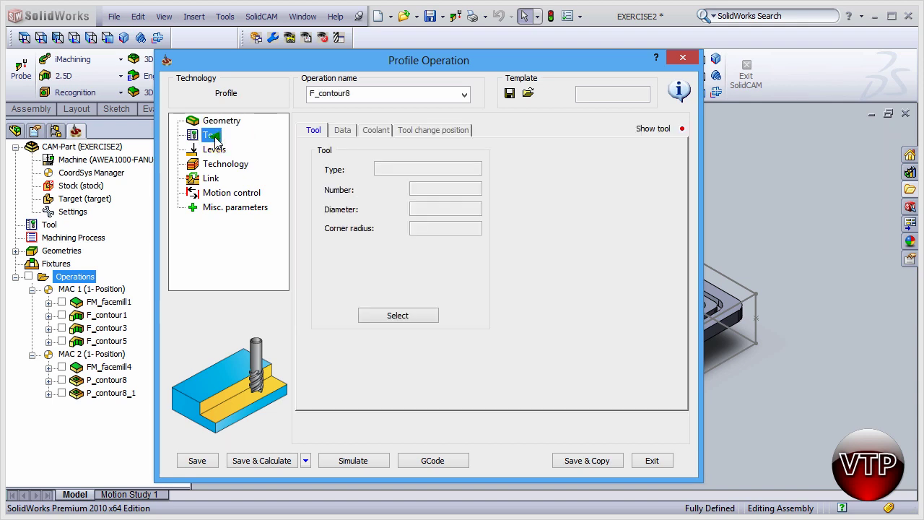
{"action": "left_click", "coordinate": [397, 316]}
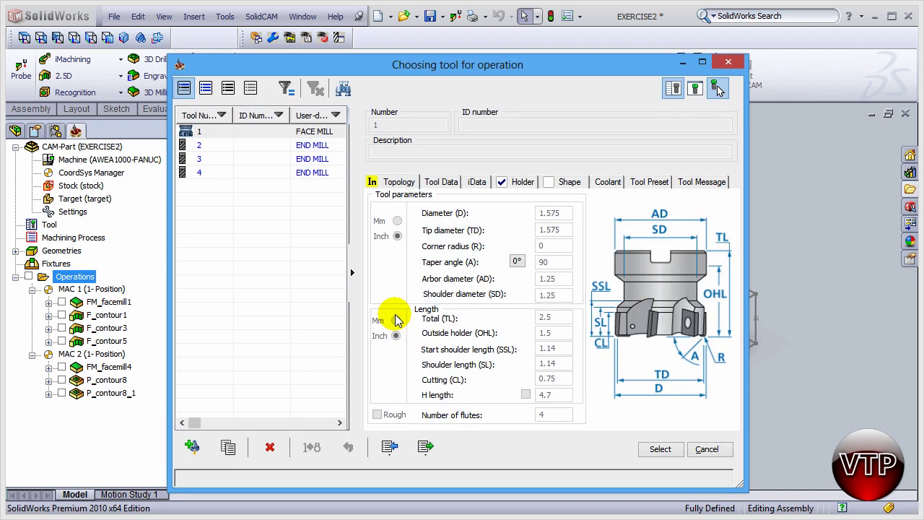
{"action": "left_click", "coordinate": [230, 176]}
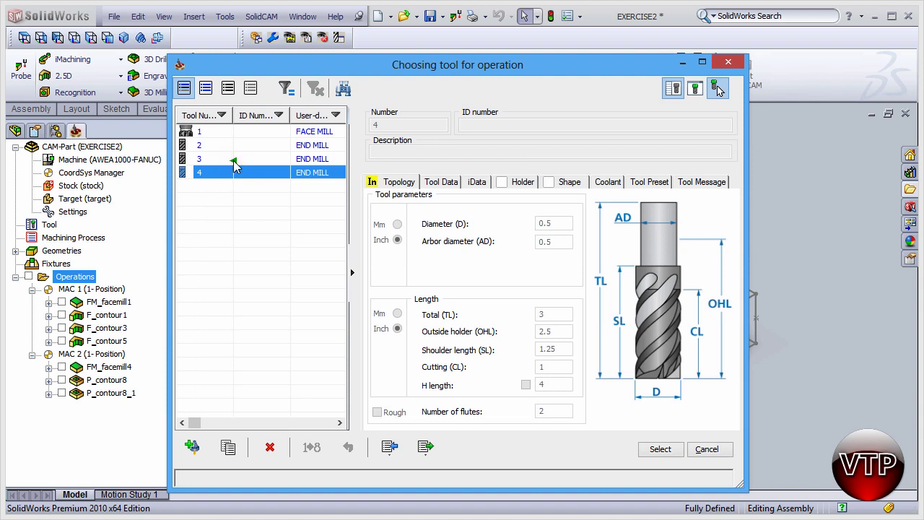
{"action": "left_click", "coordinate": [230, 160]}
{"action": "left_click", "coordinate": [242, 144]}
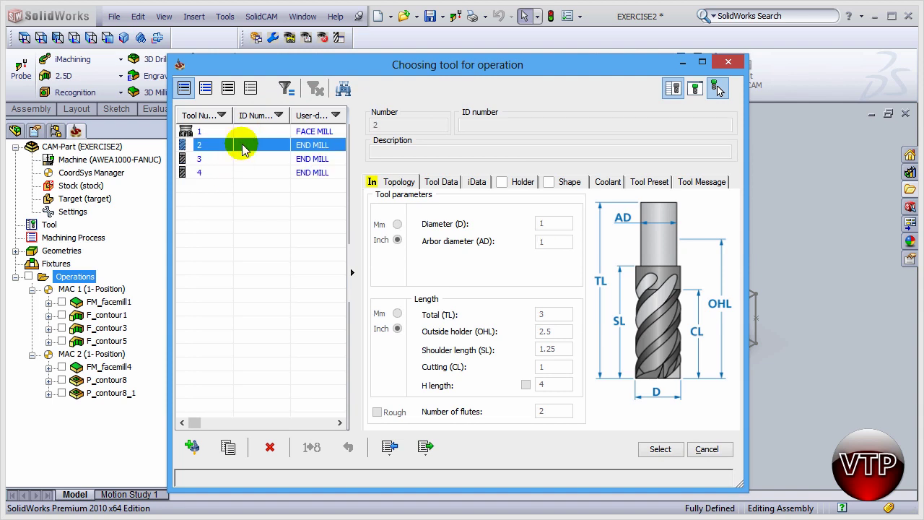
- Create a new 0.125-diameter End Mill as tool 5 and assign it to the operation
{"action": "left_click", "coordinate": [192, 447]}
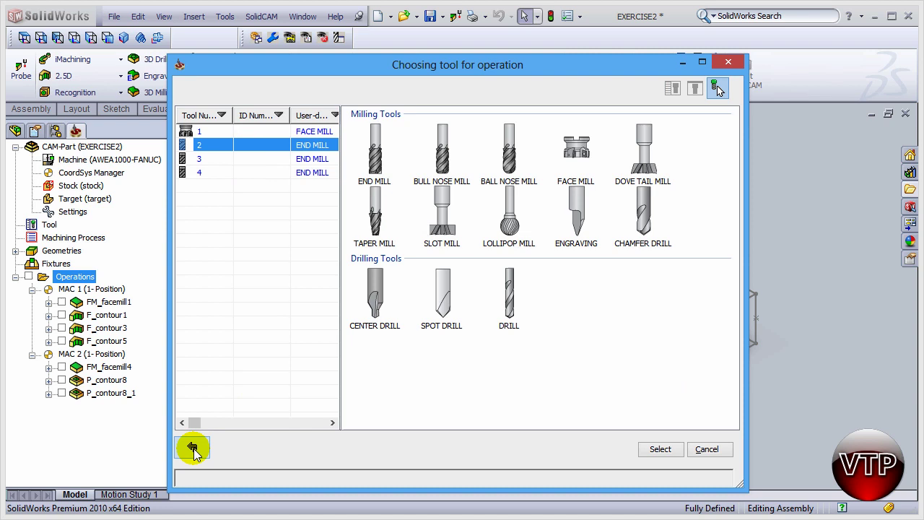
{"action": "left_click", "coordinate": [373, 163]}
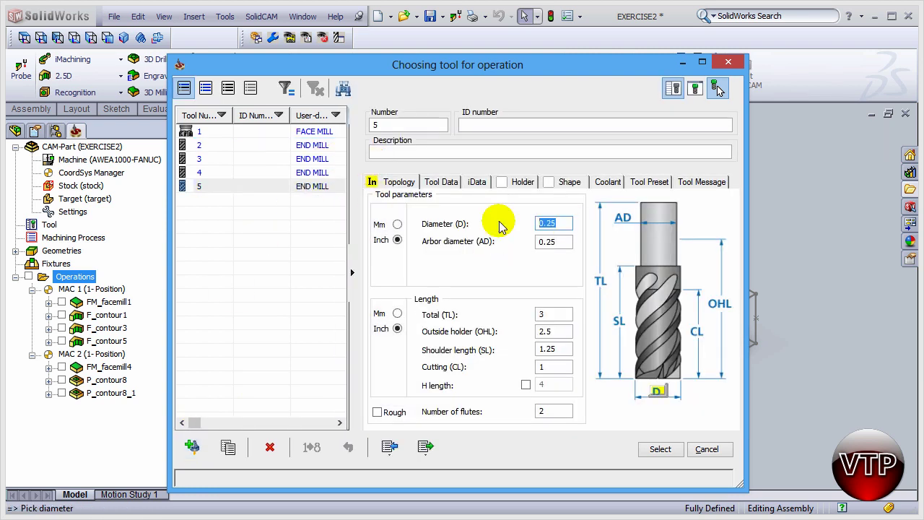
{"action": "type", "text": "0.125"}
{"action": "key", "text": "Tab"}
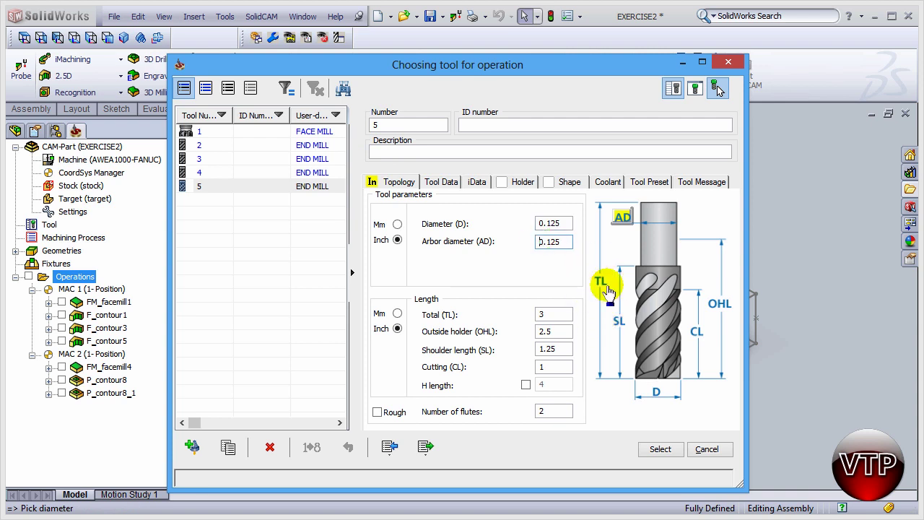
{"action": "left_click", "coordinate": [659, 451]}
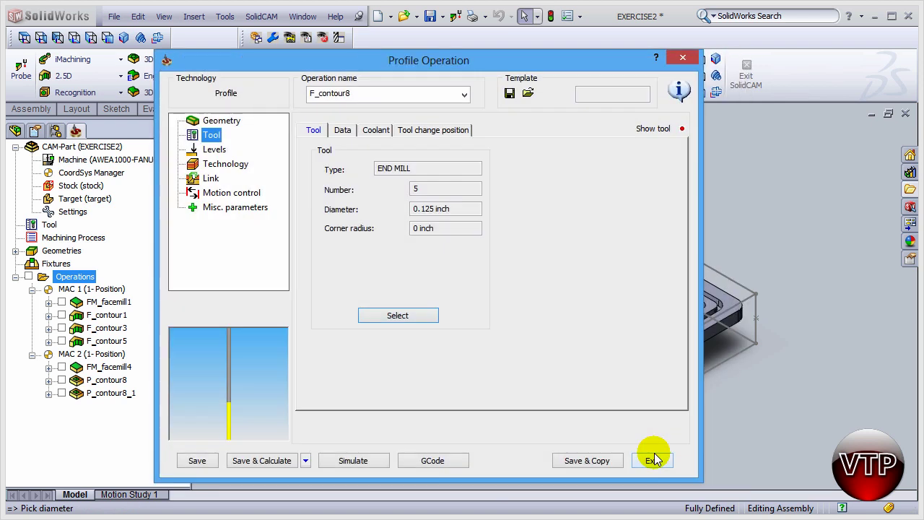
- Pick the pocket floor face as the profile depth, giving upper level -0.25 and depth 0.25
{"action": "left_click", "coordinate": [214, 150]}
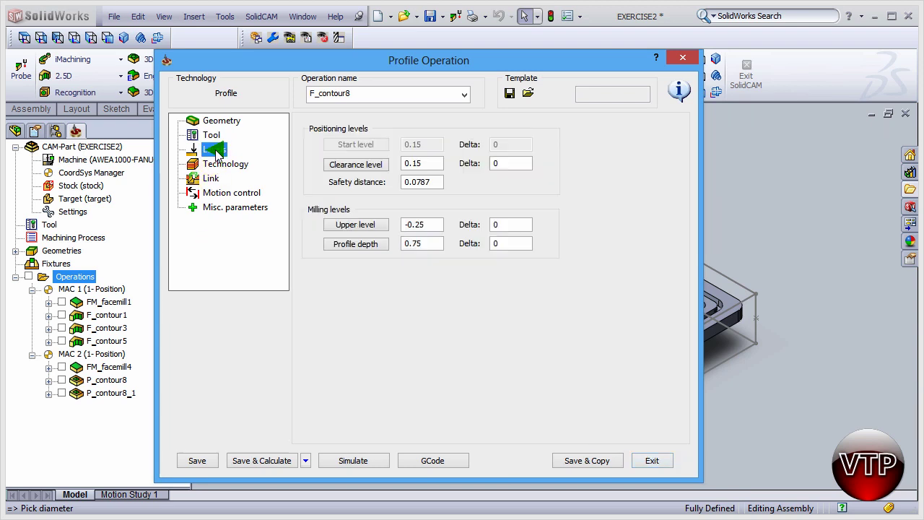
{"action": "left_click", "coordinate": [365, 246]}
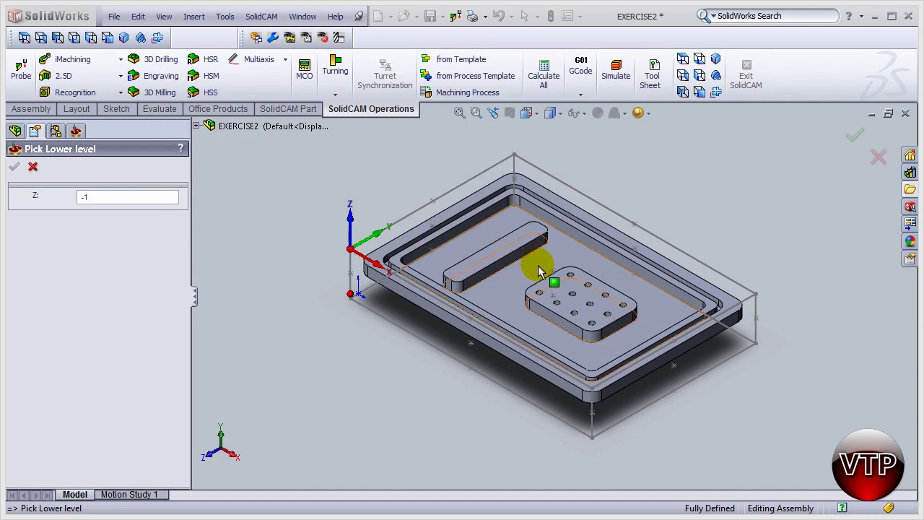
{"action": "left_click", "coordinate": [538, 271]}
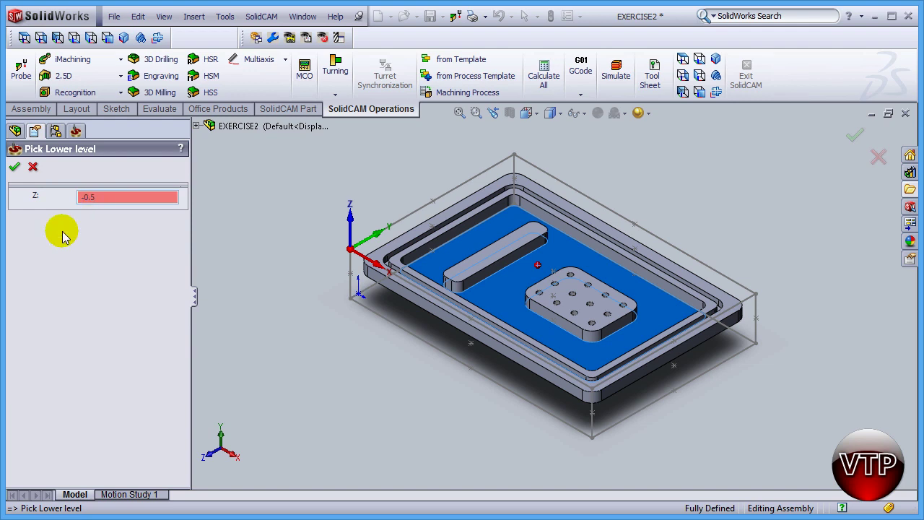
{"action": "left_click", "coordinate": [14, 167]}
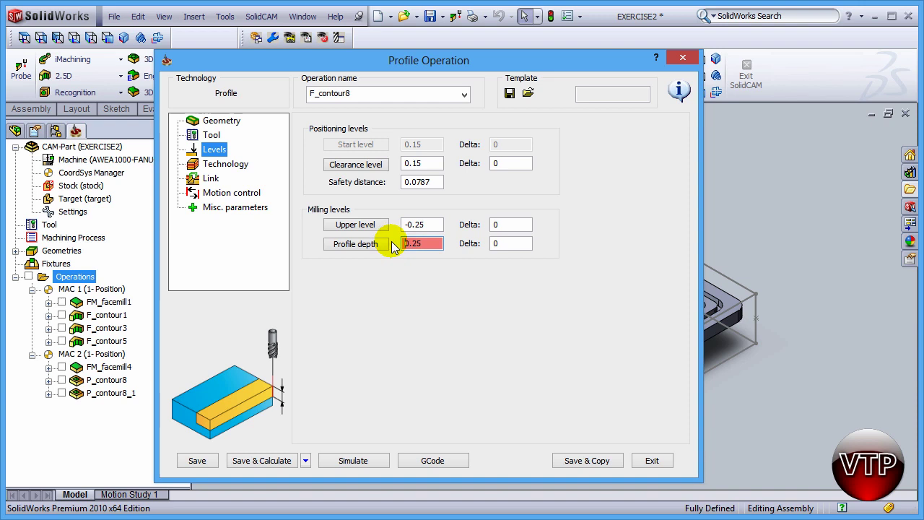
- Accept chains 1–3 of contour8 with tool side Left and show the Technology page
{"action": "left_click", "coordinate": [221, 164]}
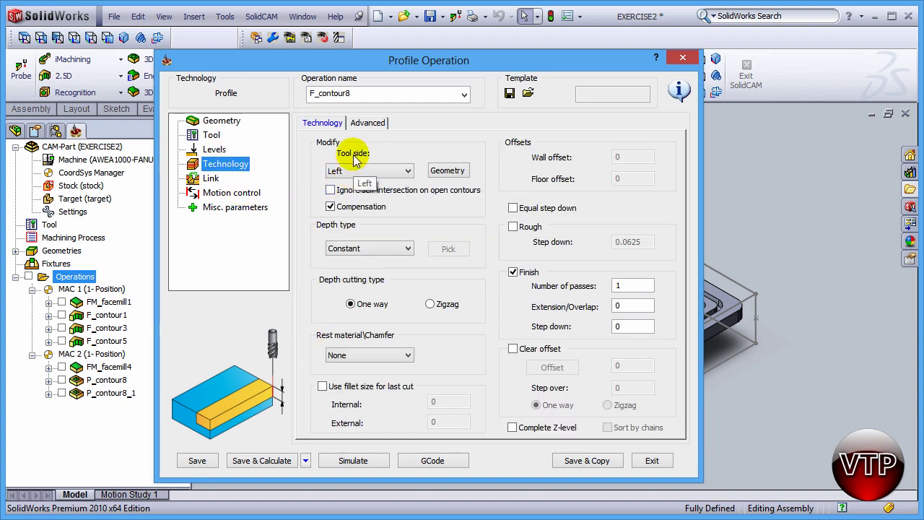
{"action": "left_click", "coordinate": [449, 170]}
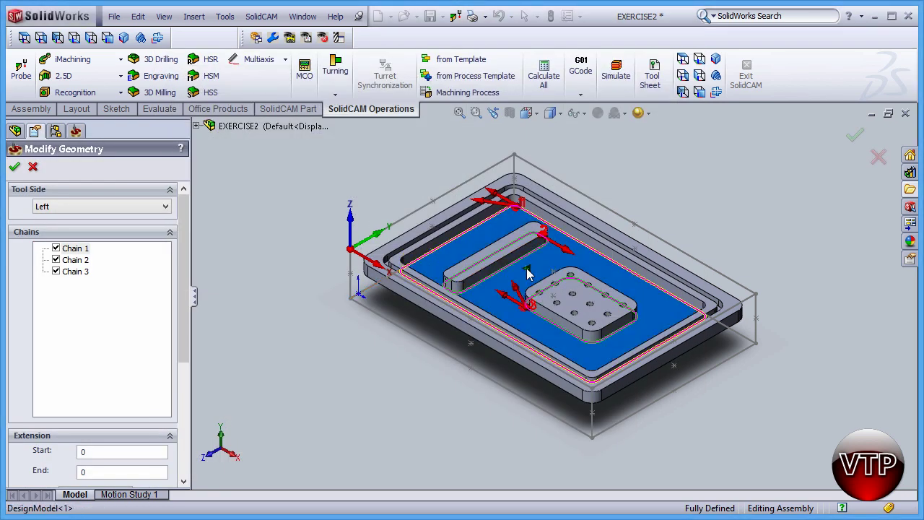
{"action": "scroll", "coordinate": [533, 290], "scroll_direction": "up", "scroll_amount": 3}
{"action": "scroll", "coordinate": [533, 291], "scroll_direction": "down", "scroll_amount": 5}
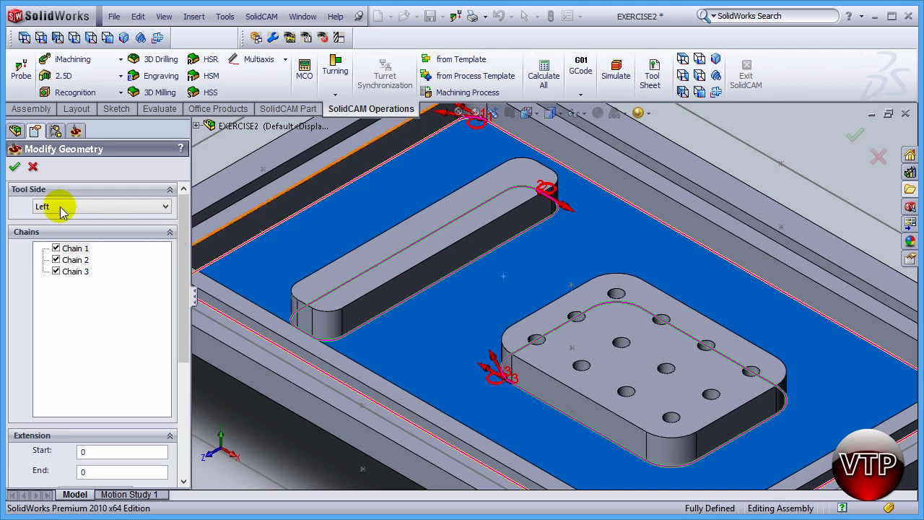
{"action": "left_click", "coordinate": [14, 167]}
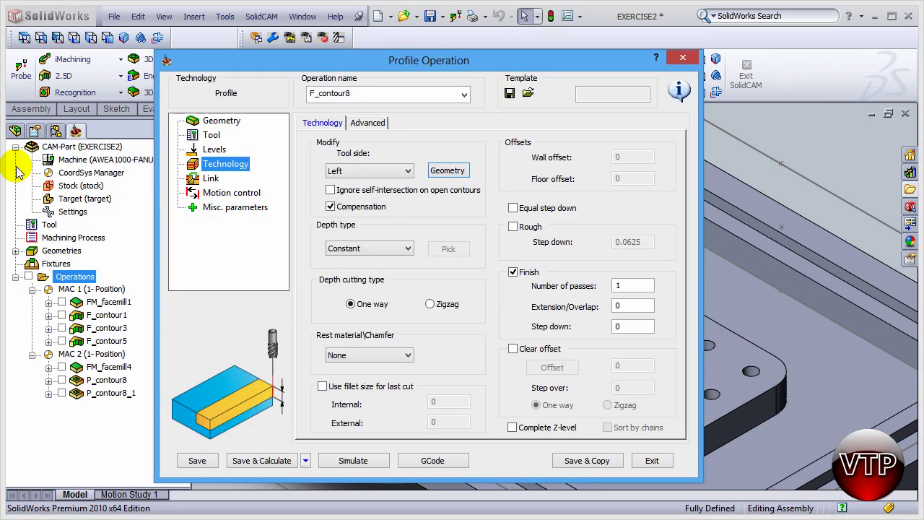
- Enable equal step down, set 1 finish pass with max step down 3, and choose Helical depth type
{"action": "left_click", "coordinate": [513, 210]}
{"action": "left_click", "coordinate": [513, 209]}
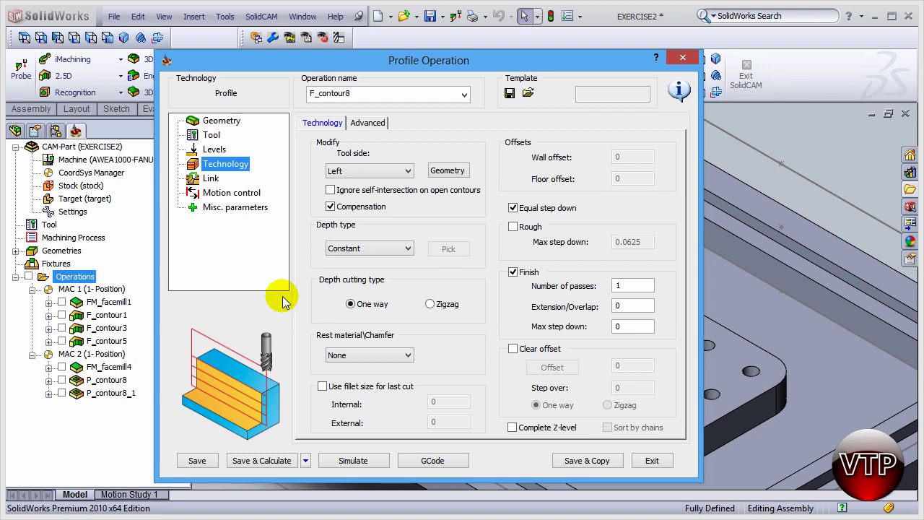
{"action": "left_click", "coordinate": [623, 286]}
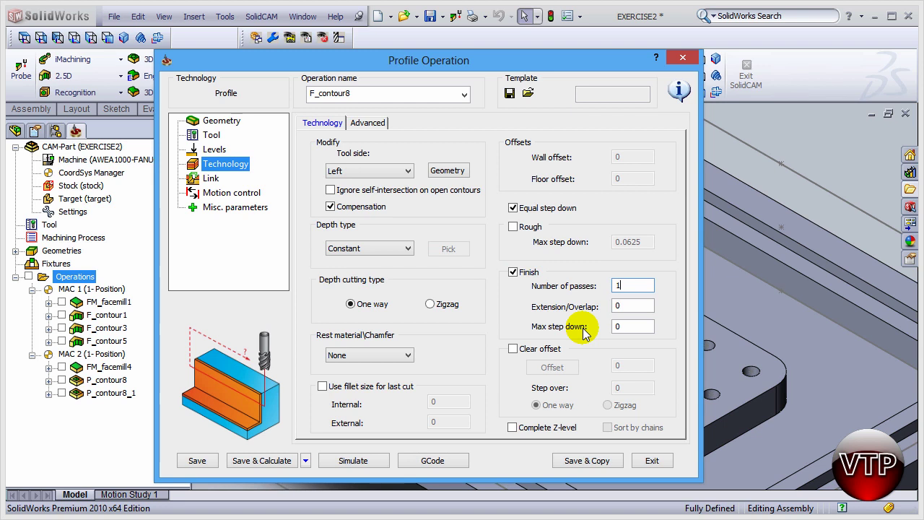
{"action": "left_click", "coordinate": [623, 326]}
{"action": "double_click", "coordinate": [629, 327]}
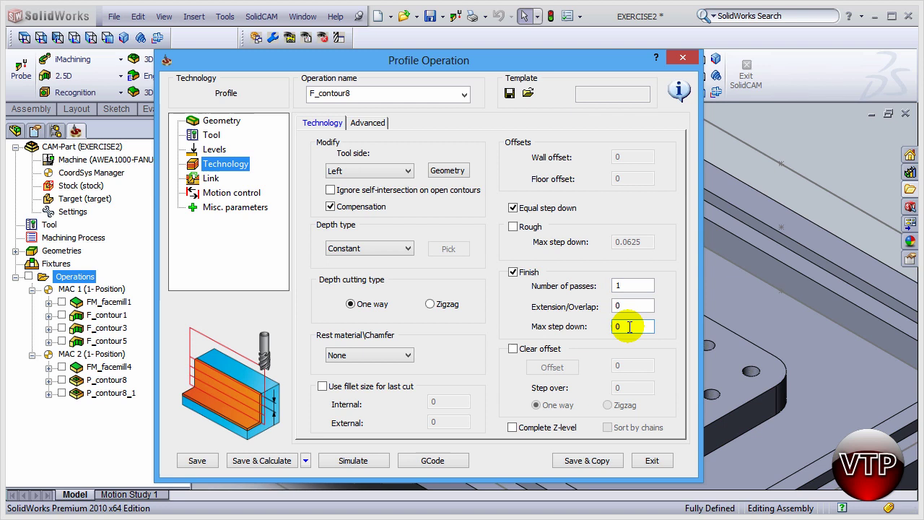
{"action": "type", "text": "3"}
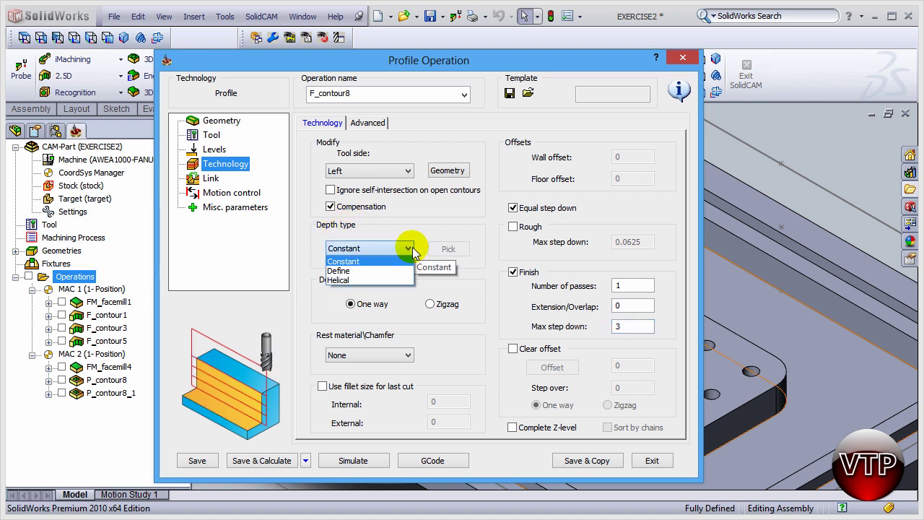
{"action": "left_click", "coordinate": [381, 280]}
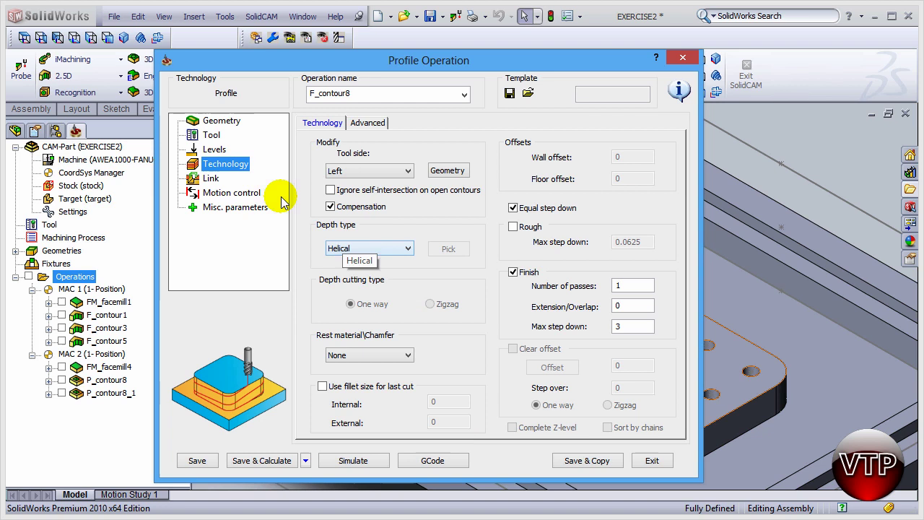
- Set a Normal lead-in with normal length 0.025 and make the lead-out Same as Lead in
{"action": "left_click", "coordinate": [211, 178]}
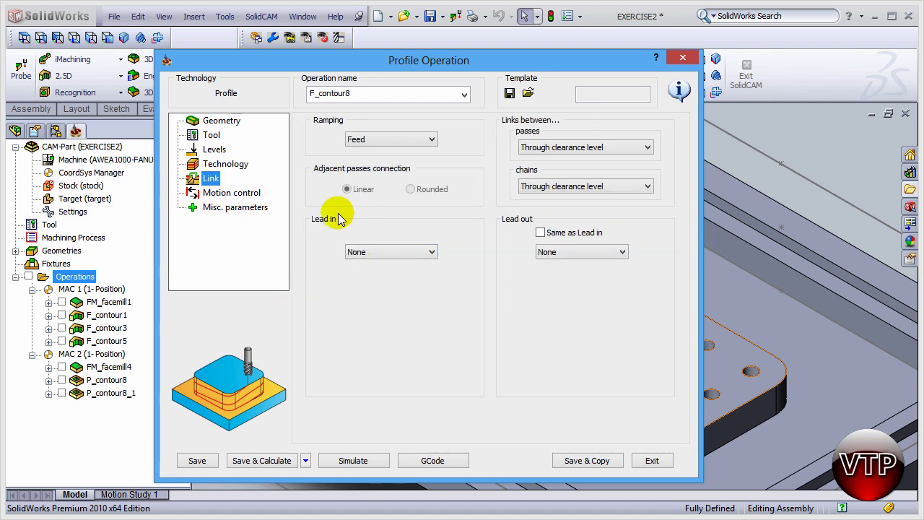
{"action": "left_click", "coordinate": [392, 251]}
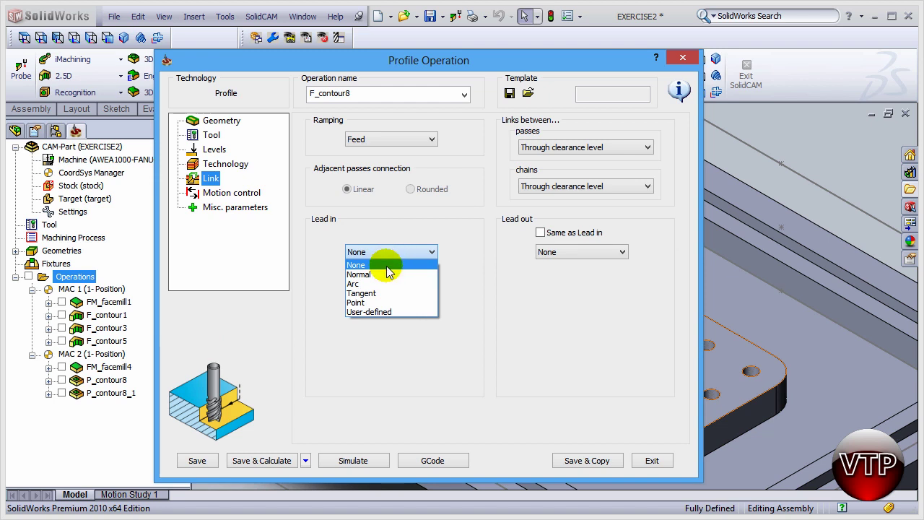
{"action": "left_click", "coordinate": [387, 274]}
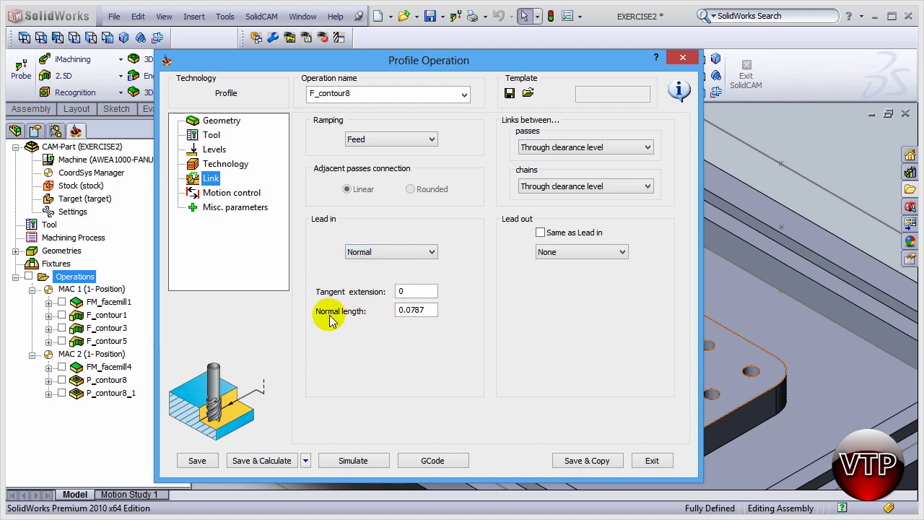
{"action": "left_click_drag", "start_coordinate": [412, 309], "coordinate": [436, 309]}
{"action": "type", "text": "25"}
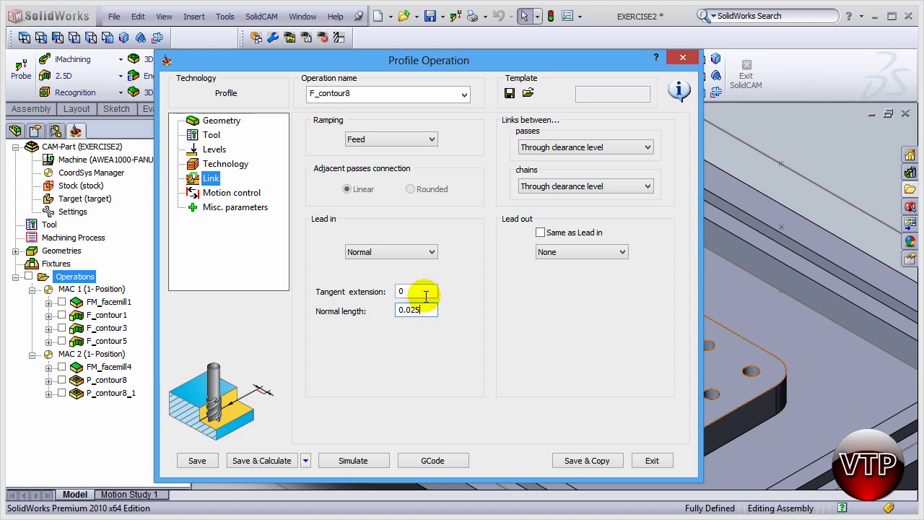
{"action": "left_click", "coordinate": [422, 292]}
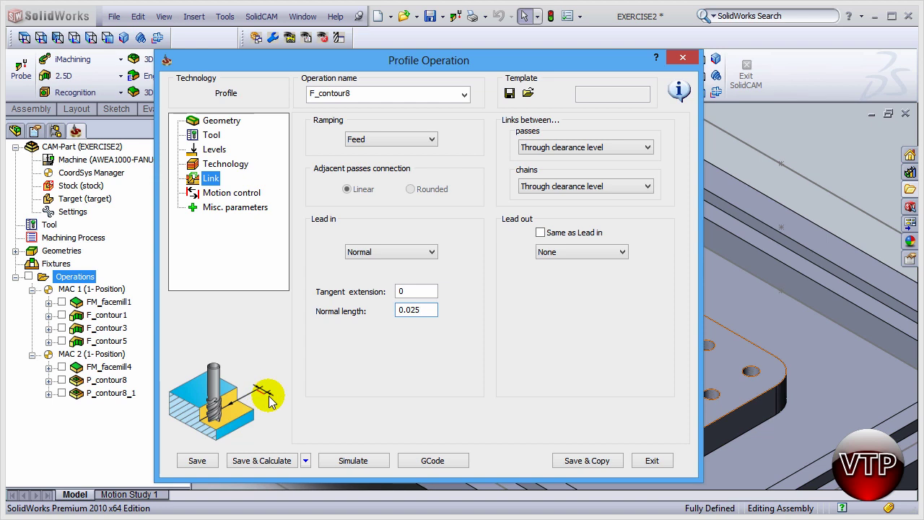
{"action": "double_click", "coordinate": [411, 310]}
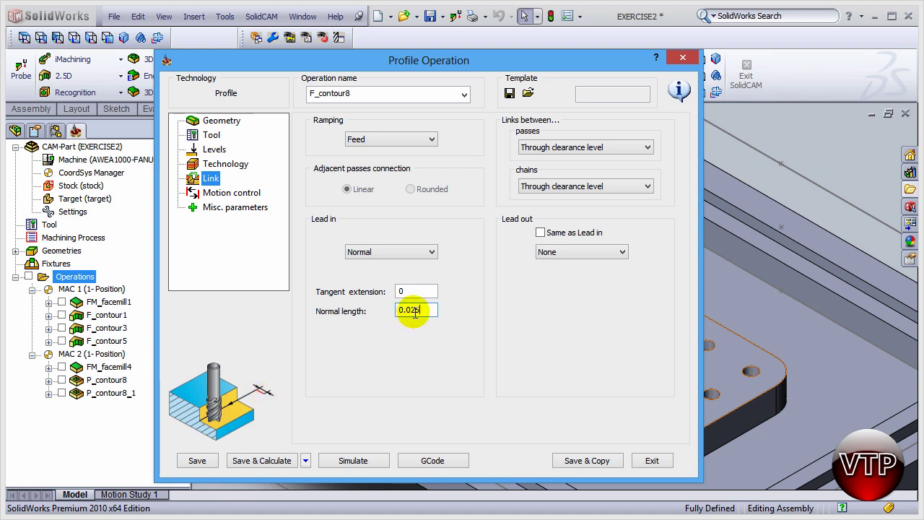
{"action": "type", "text": "0.025"}
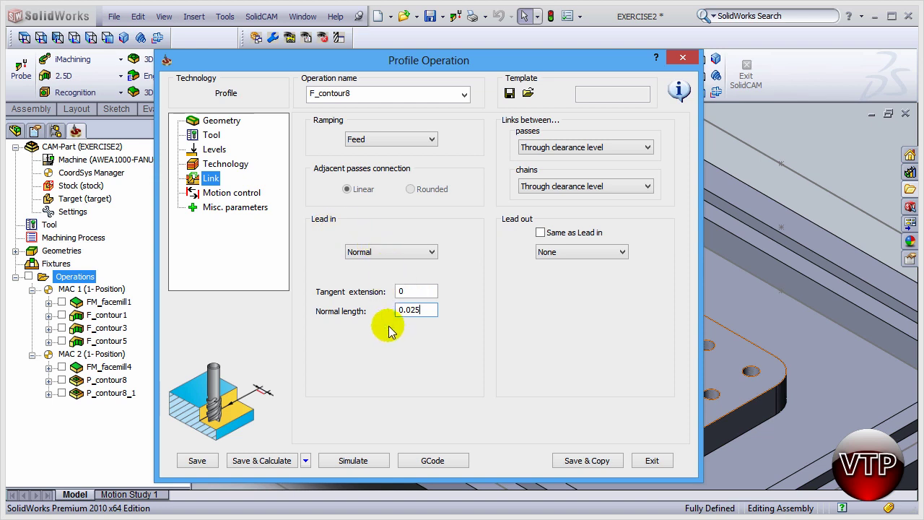
{"action": "left_click", "coordinate": [541, 233]}
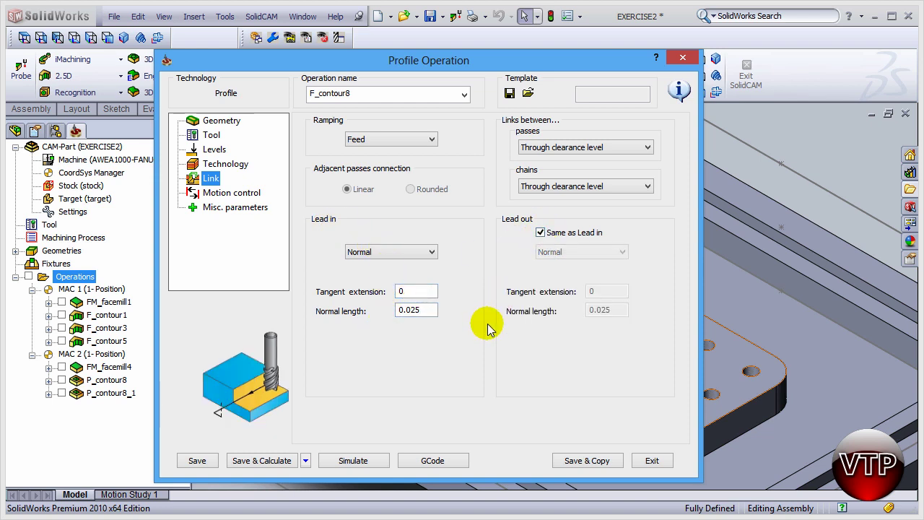
- Save and calculate F_contour8, play its simulation at the slowest speed, then close it
{"action": "left_click", "coordinate": [266, 462]}
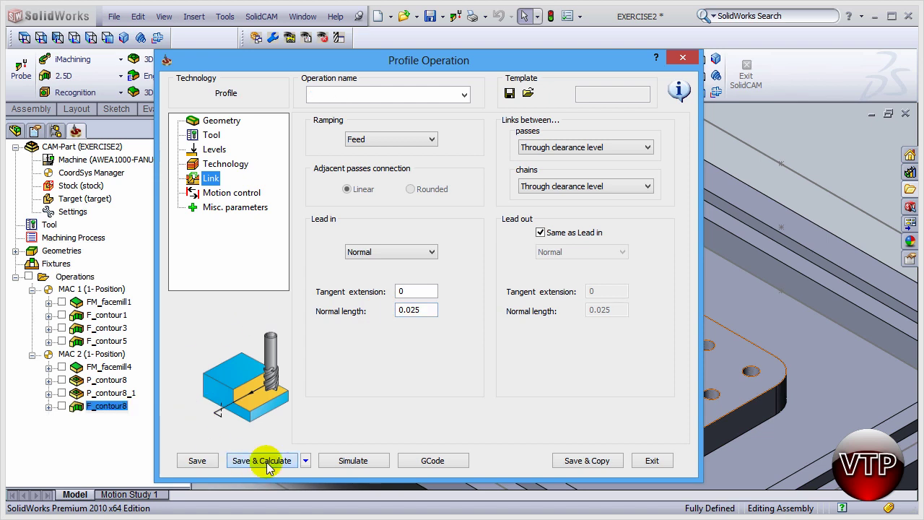
{"action": "left_click", "coordinate": [361, 462]}
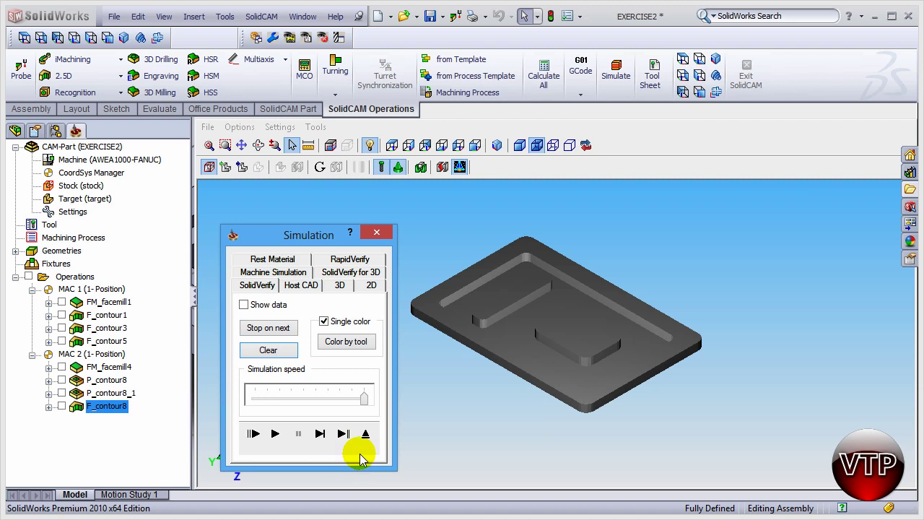
{"action": "left_click_drag", "start_coordinate": [363, 398], "coordinate": [303, 399]}
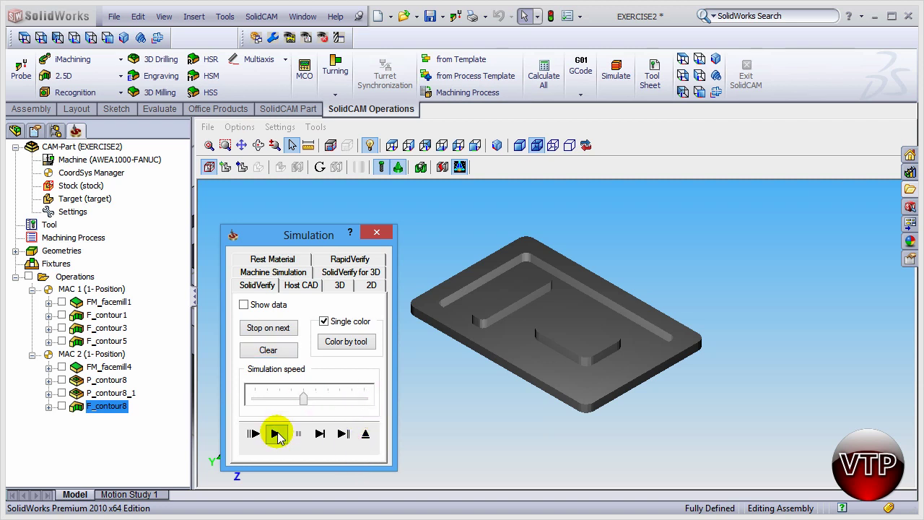
{"action": "left_click", "coordinate": [275, 434]}
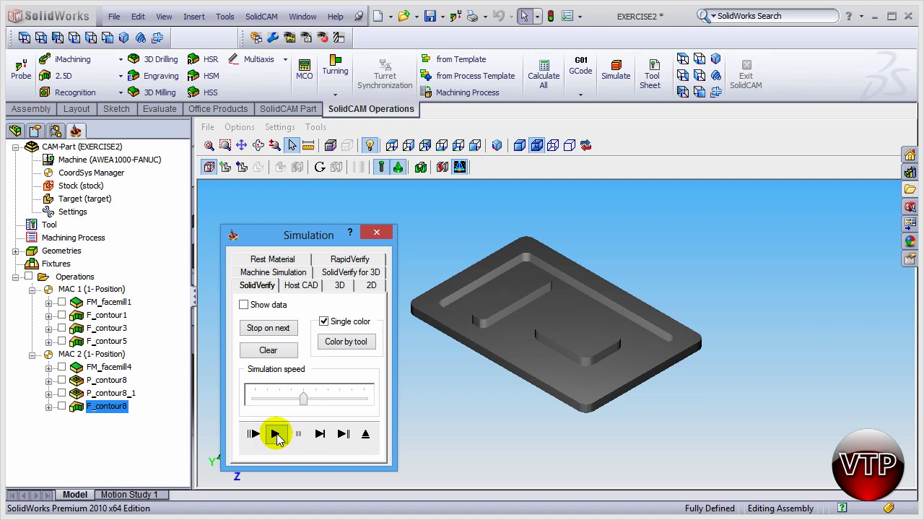
{"action": "left_click_drag", "start_coordinate": [303, 399], "coordinate": [256, 398]}
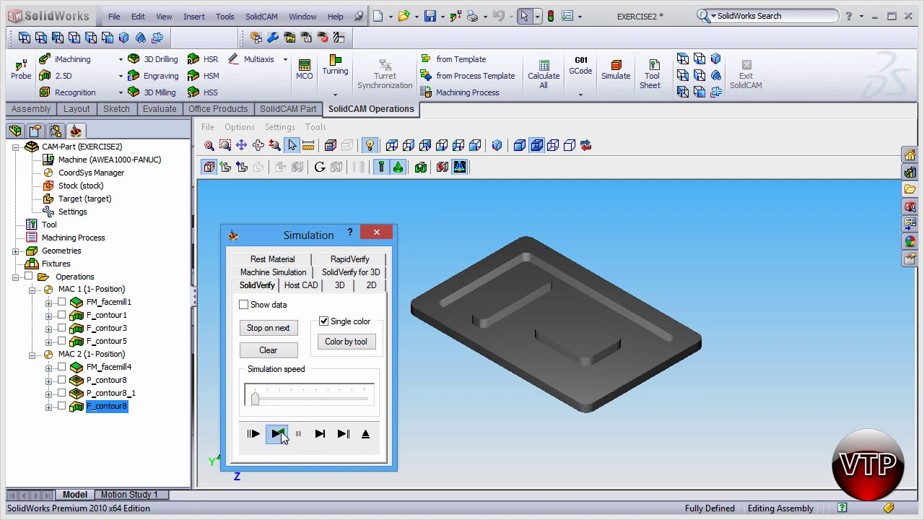
{"action": "left_click", "coordinate": [278, 434]}
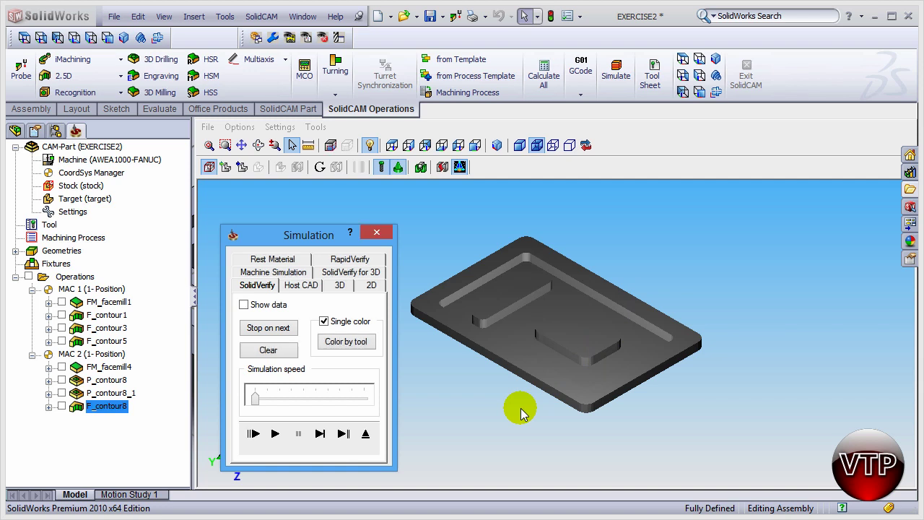
{"action": "left_click", "coordinate": [376, 235]}
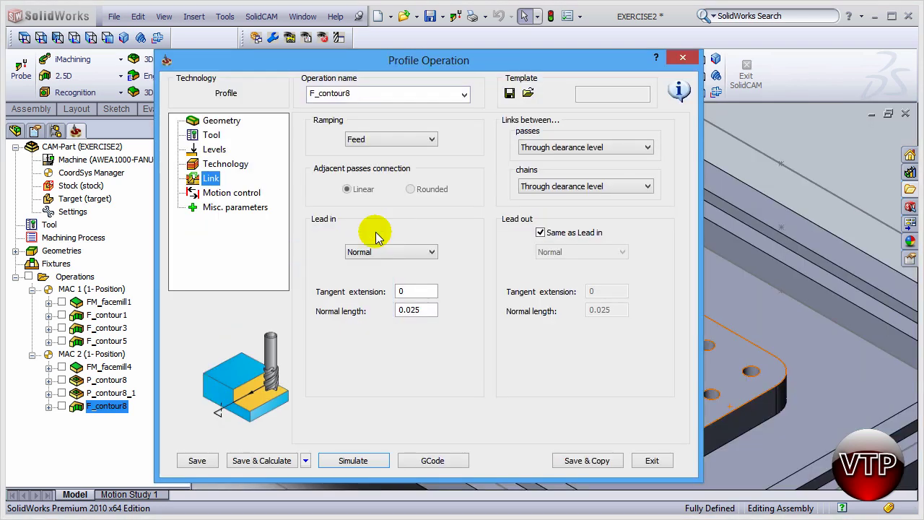
- Exit the Profile Operation dialog and zoom to fit the whole part in view
{"action": "left_click", "coordinate": [644, 461]}
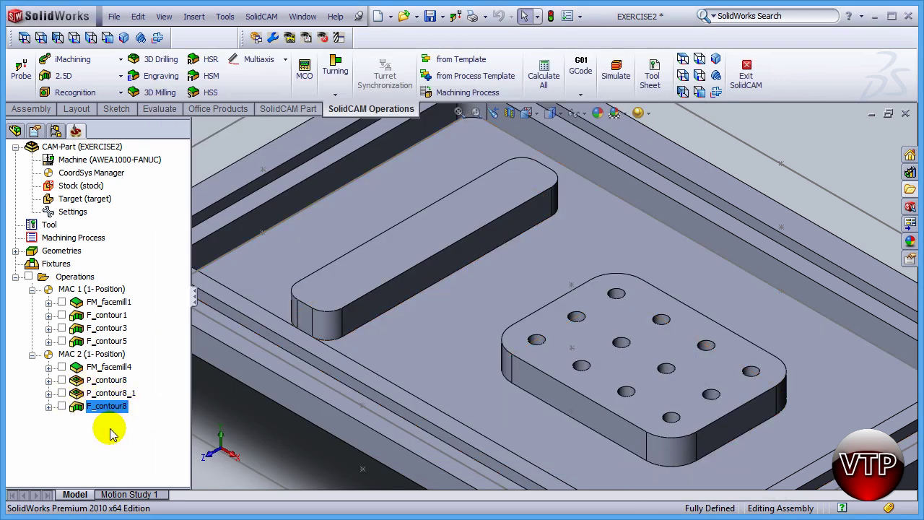
{"action": "key", "text": "f"}
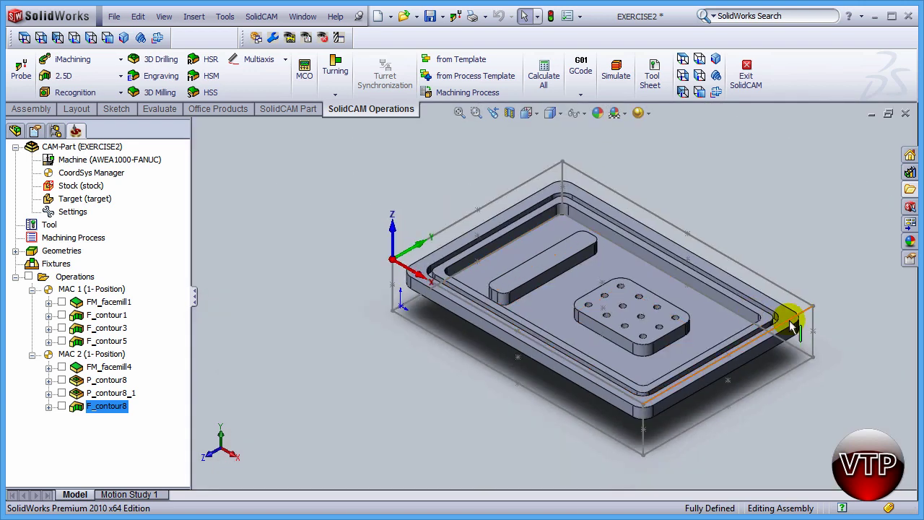
{"action": "scroll", "coordinate": [792, 325], "scroll_direction": "down", "scroll_amount": 3}
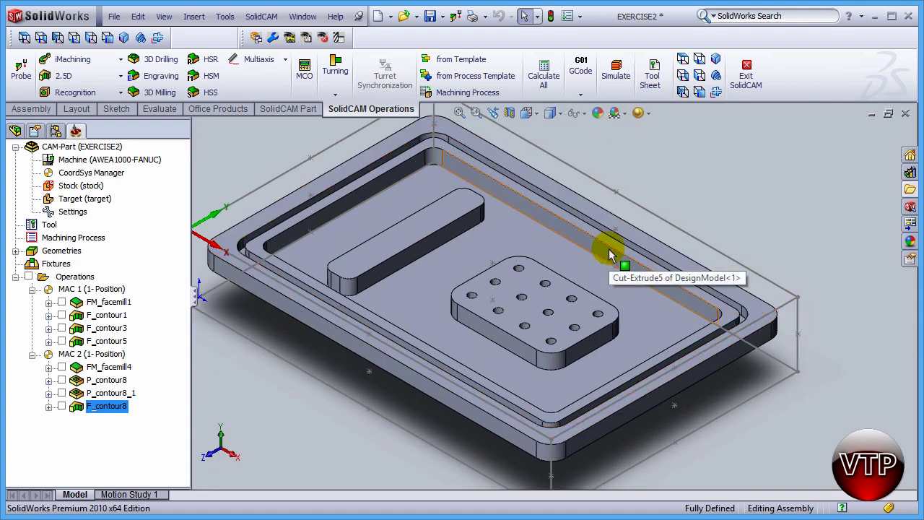